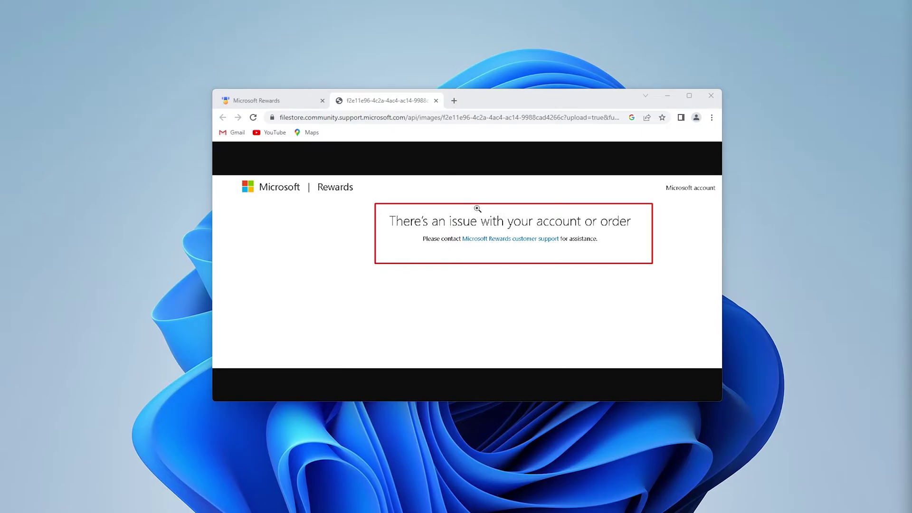
Step: Close the account-issue error screenshot to get back to the Rewards dashboard
left_click(437, 101)
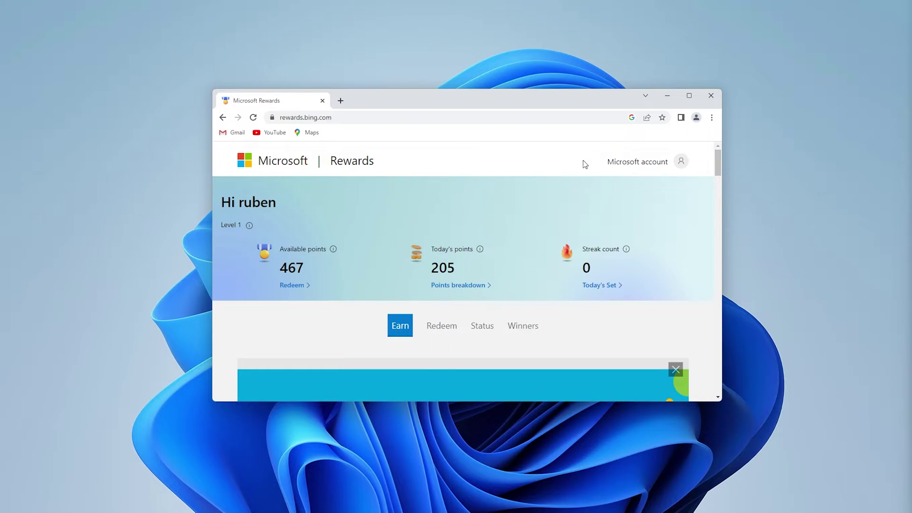
scroll(564, 164, "down", 1)
scroll(565, 164, "down", 1)
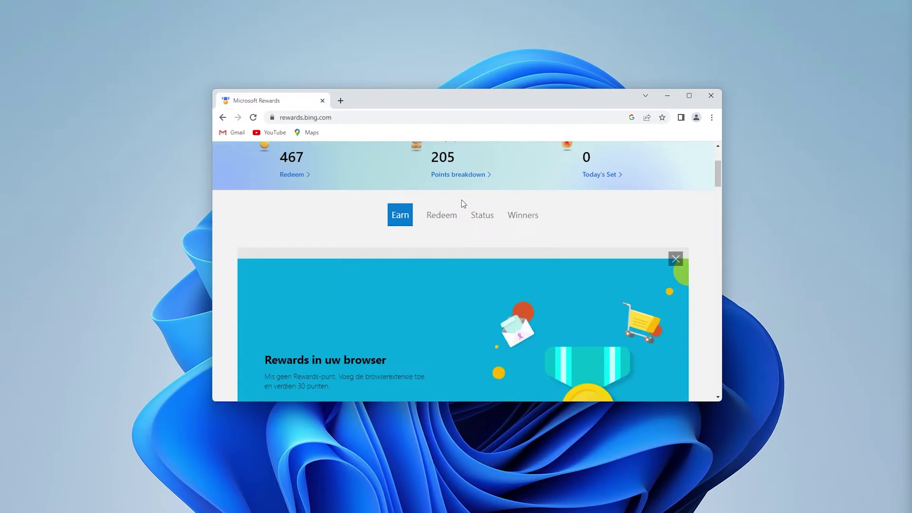
Step: Open the Redeem catalogue of gift cards
left_click(441, 218)
scroll(442, 224, "down", 5)
scroll(442, 224, "down", 3)
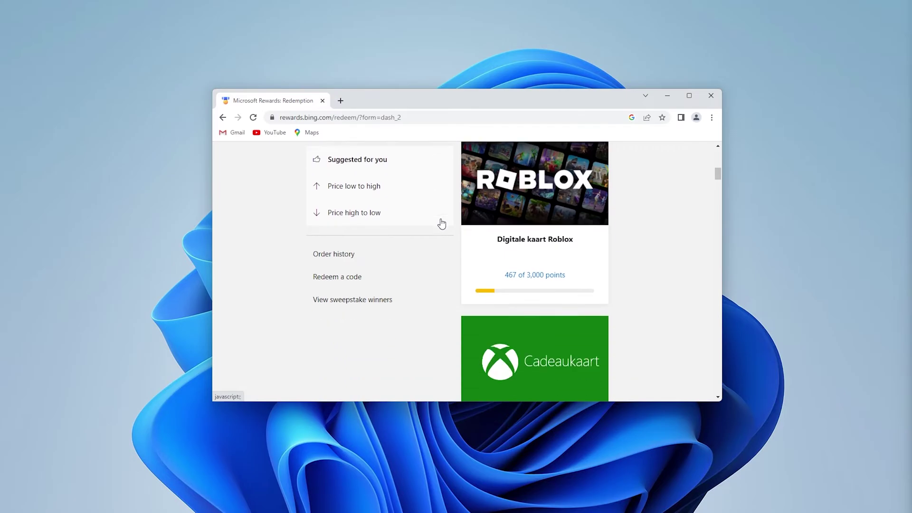
scroll(442, 224, "down", 2)
scroll(463, 213, "down", 3)
scroll(485, 211, "down", 3)
scroll(490, 210, "down", 2)
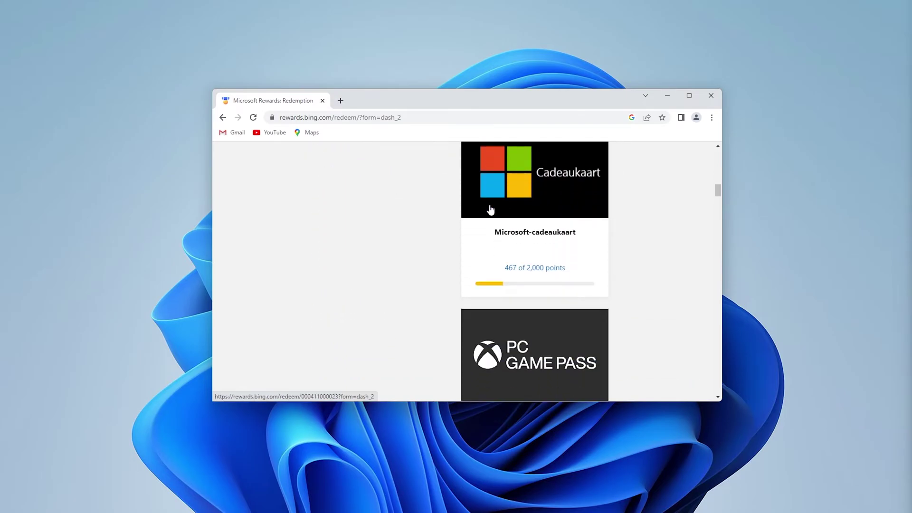
scroll(490, 211, "down", 3)
scroll(499, 228, "up", 4)
scroll(534, 249, "up", 5)
scroll(581, 272, "down", 4)
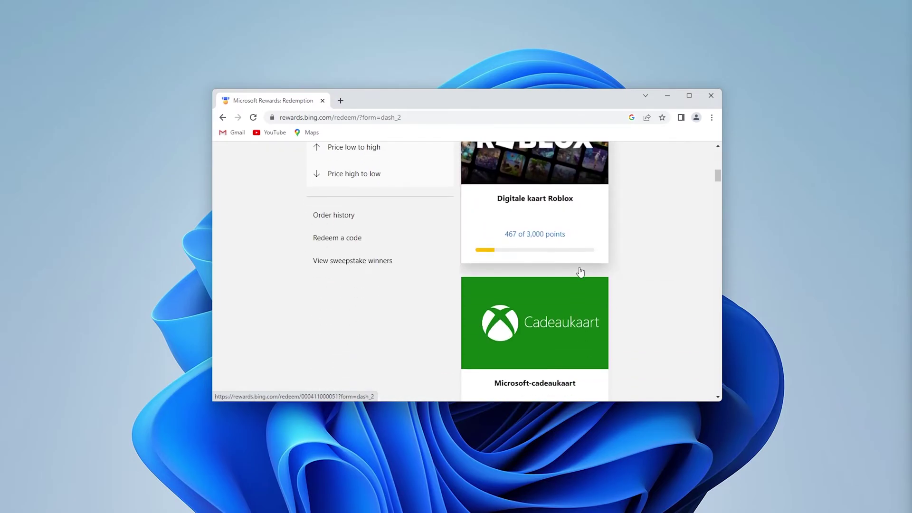
scroll(581, 272, "up", 2)
scroll(563, 242, "down", 4)
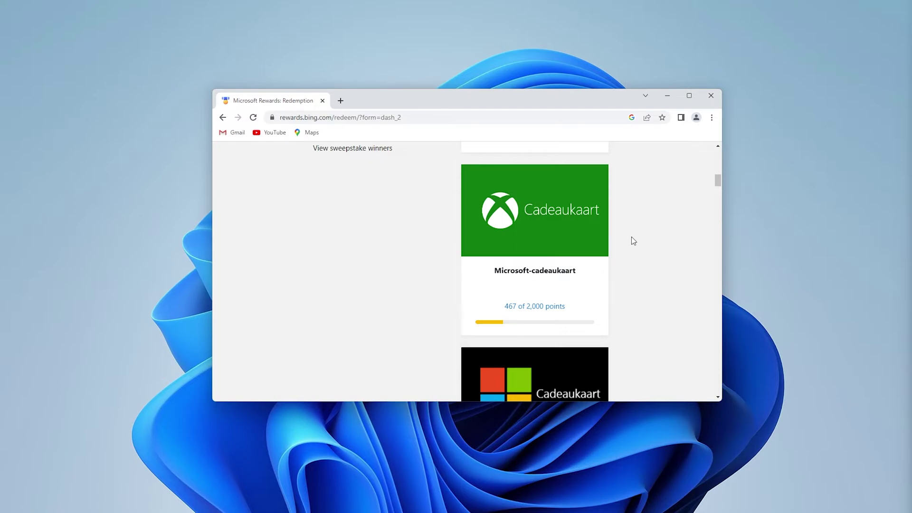
scroll(633, 234, "up", 2)
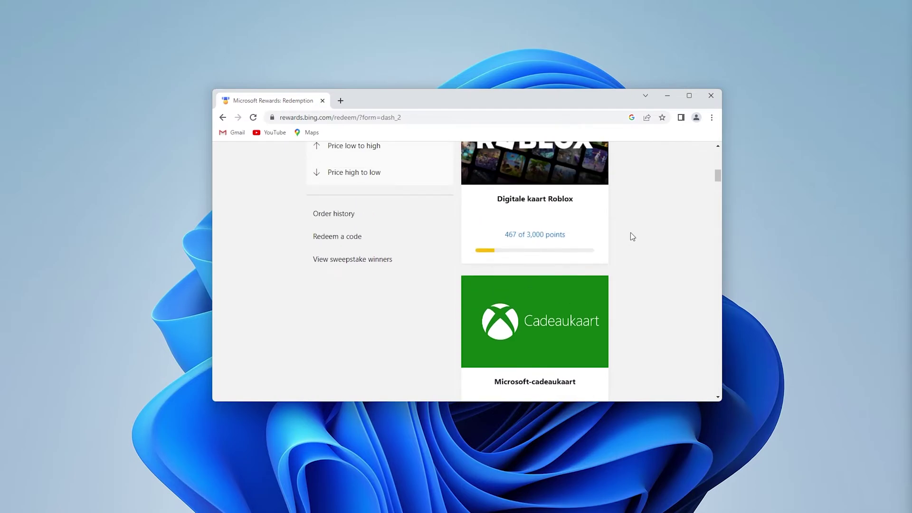
scroll(630, 232, "down", 2)
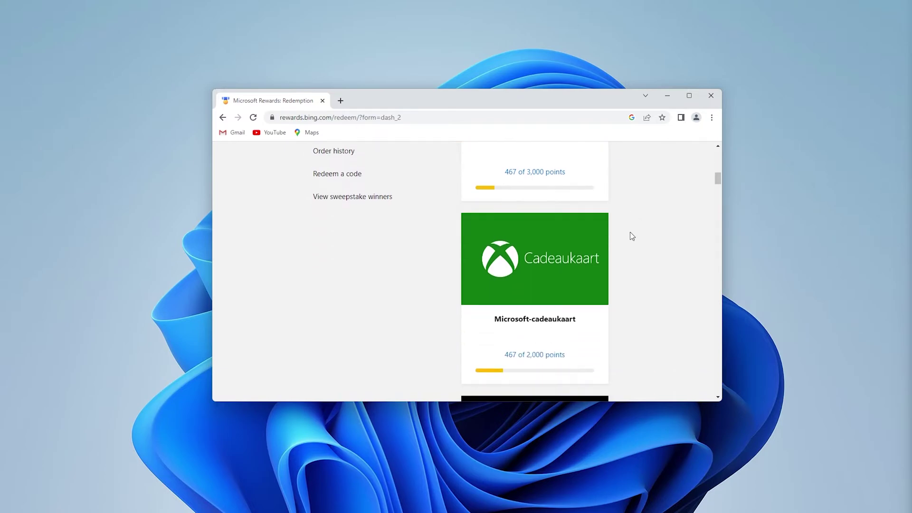
scroll(630, 233, "down", 2)
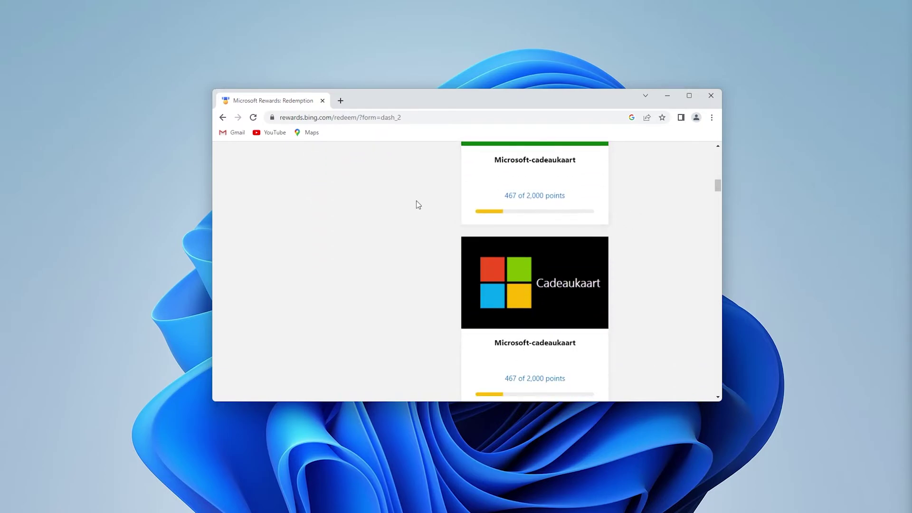
scroll(420, 207, "down", 5)
scroll(419, 208, "down", 5)
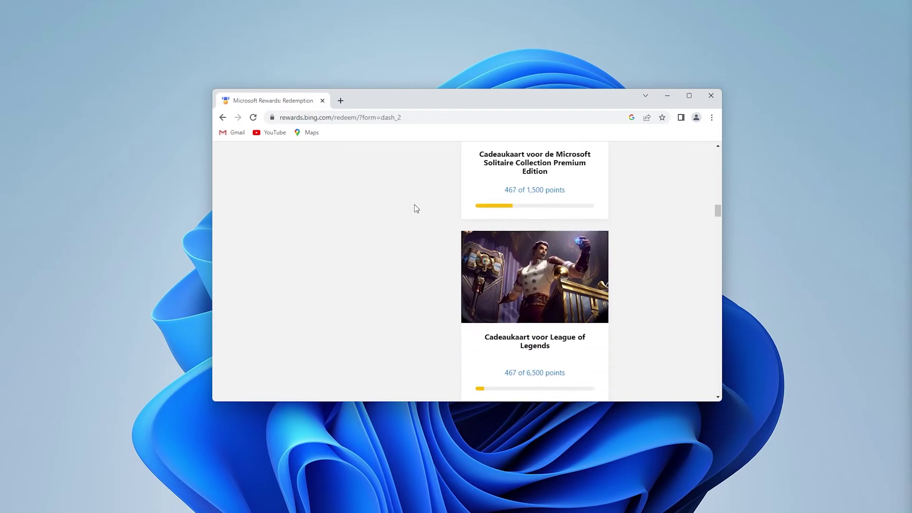
scroll(418, 208, "down", 5)
scroll(416, 208, "down", 5)
scroll(417, 208, "down", 5)
scroll(417, 208, "down", 5)
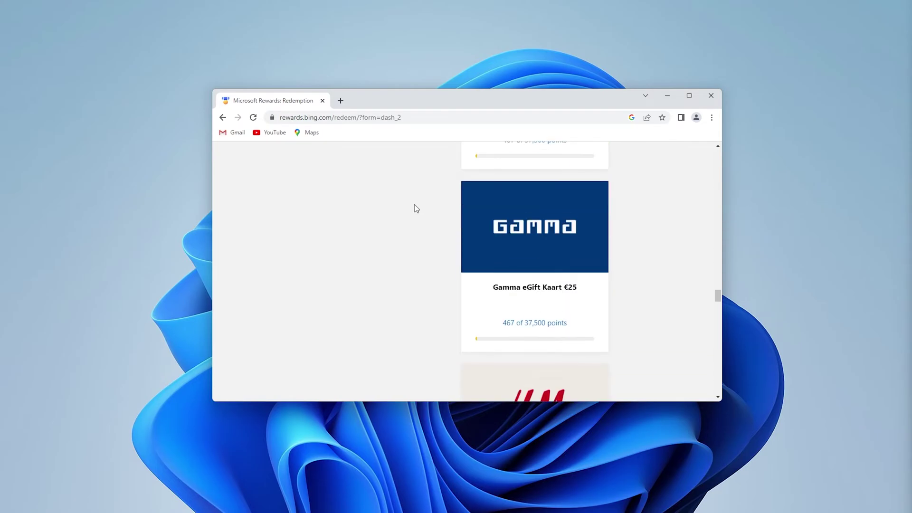
scroll(416, 209, "down", 5)
scroll(417, 208, "down", 5)
scroll(416, 208, "down", 5)
scroll(417, 208, "down", 5)
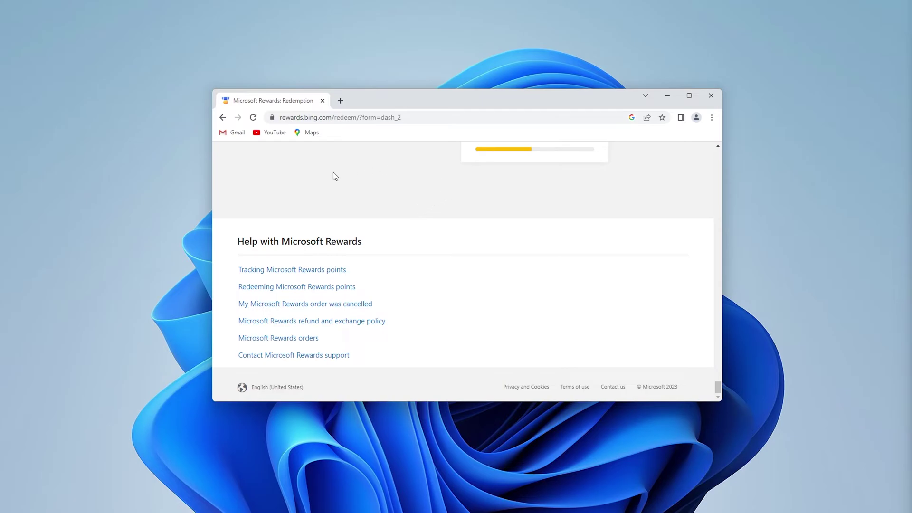
Step: Start a new request via Contact Microsoft Rewards support and focus the Issue Title field
left_click(262, 356)
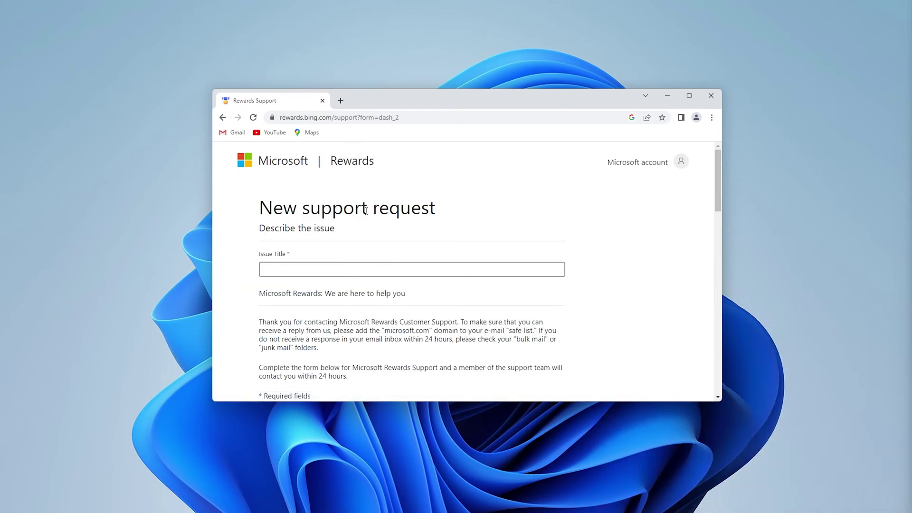
left_click(333, 267)
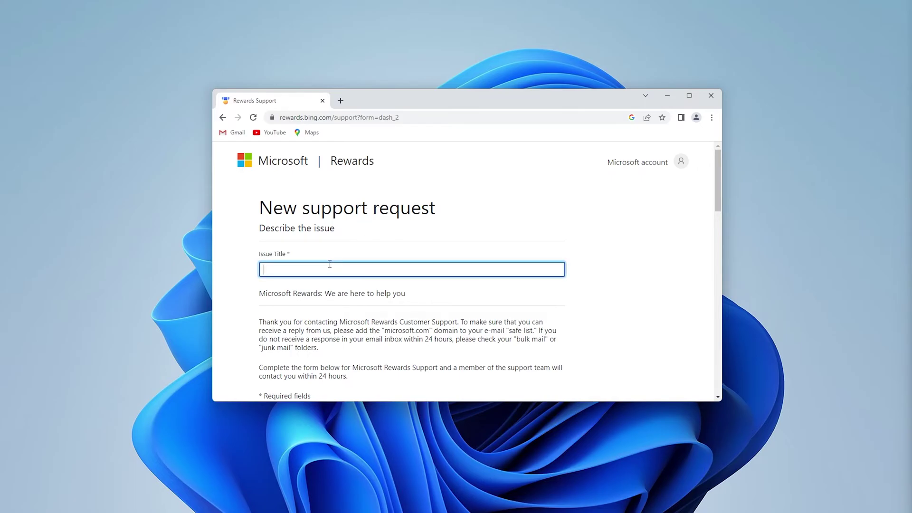
type("Thers")
type("sue with ou")
type(" you")
type("count or order")
scroll(328, 263, "down", 5)
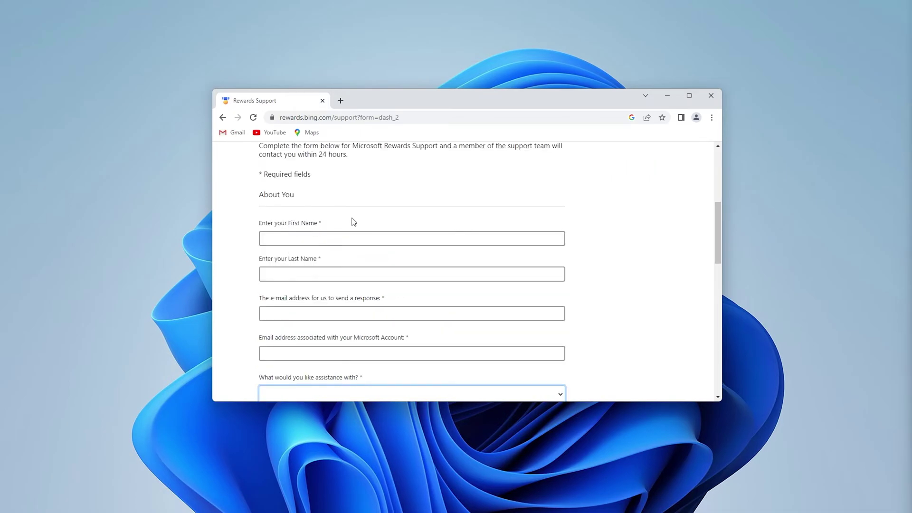
scroll(397, 264, "down", 3)
scroll(355, 242, "down", 3)
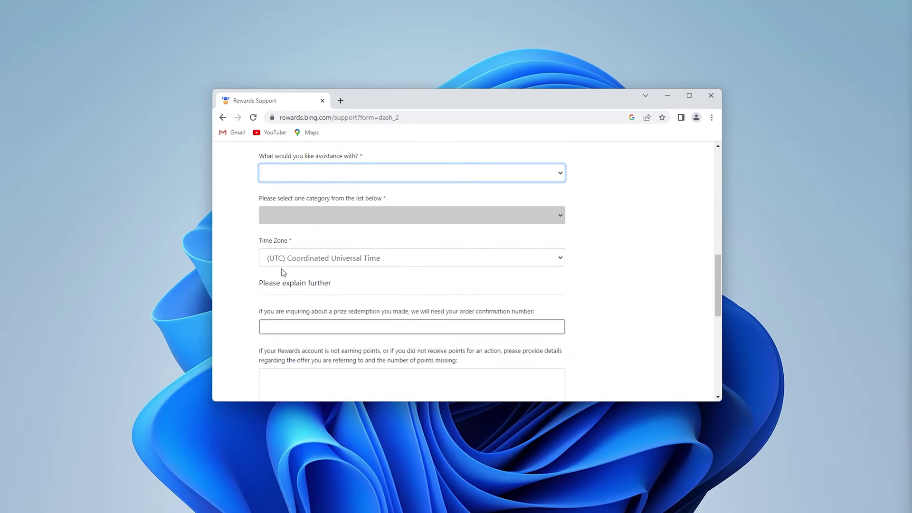
scroll(309, 247, "down", 4)
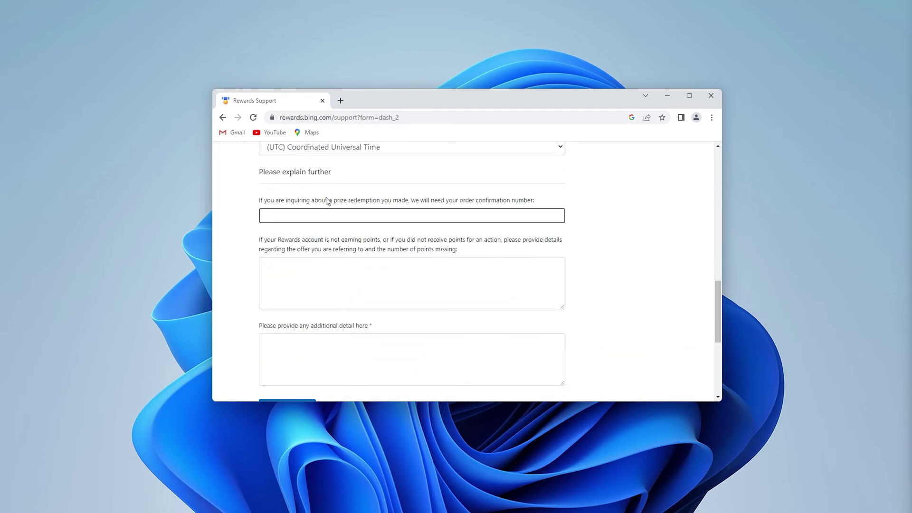
scroll(328, 201, "down", 4)
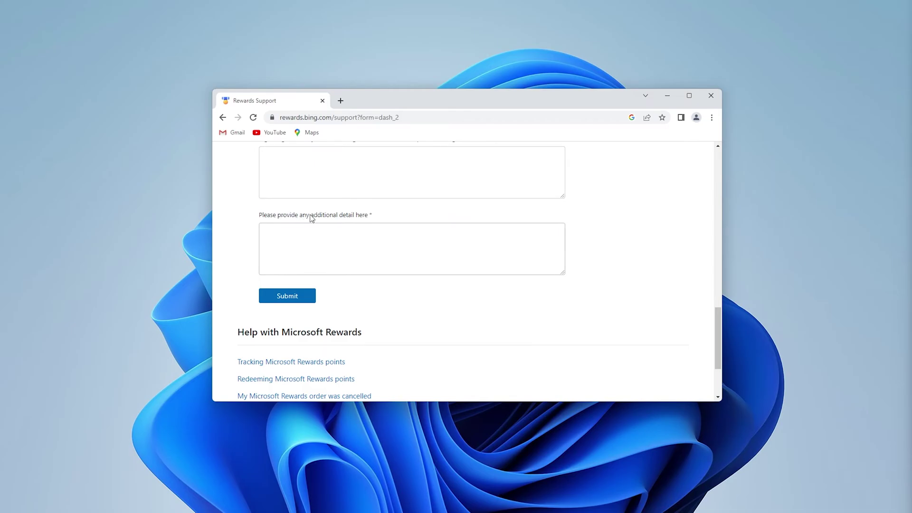
scroll(311, 218, "down", 3)
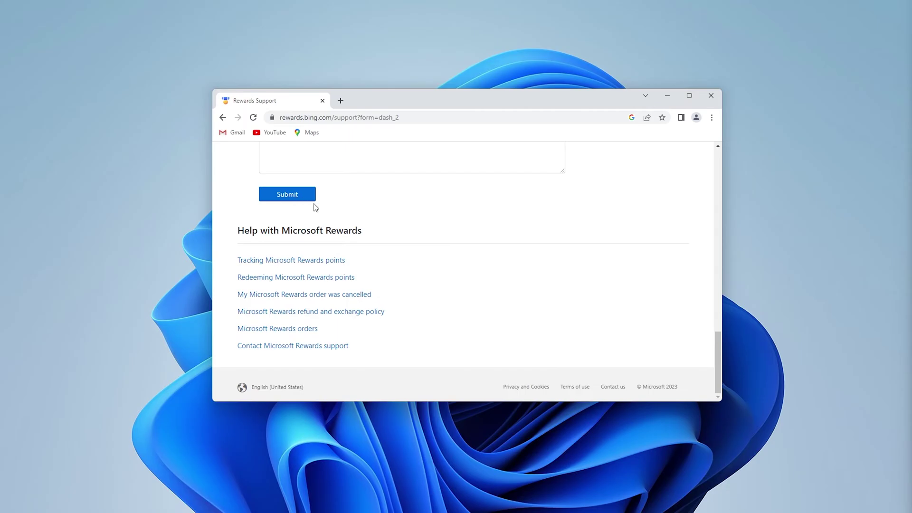
scroll(428, 256, "up", 4)
scroll(400, 165, "up", 6)
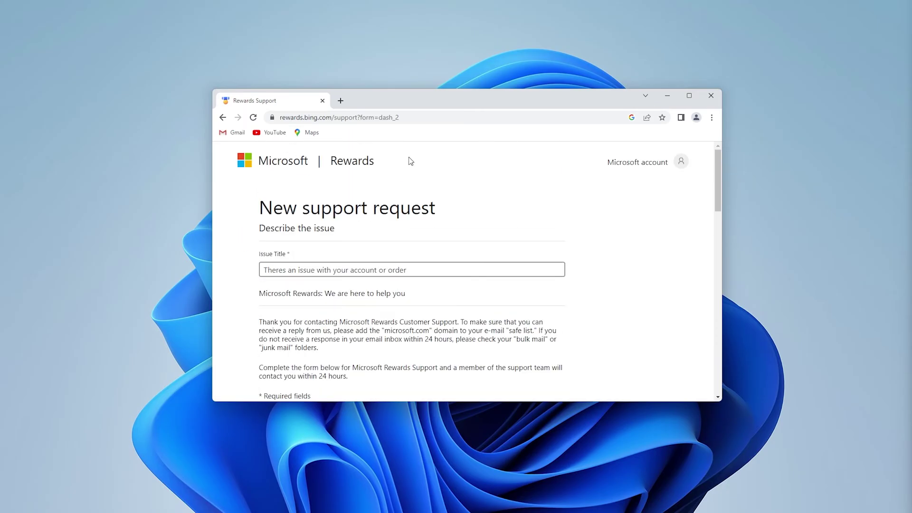